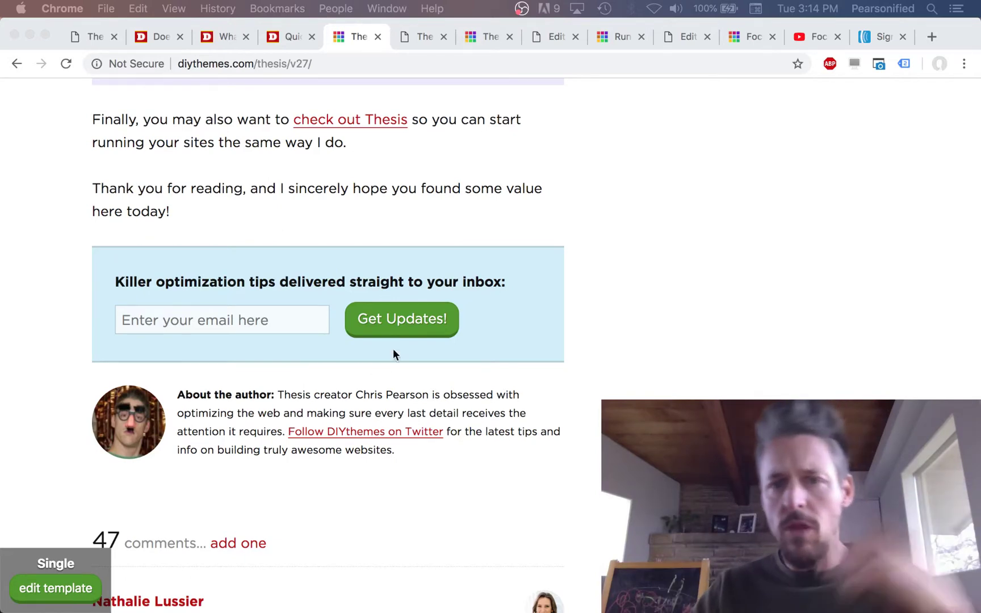
- Switch to the DIYthemes Focus sales page tab
left_click(614, 42)
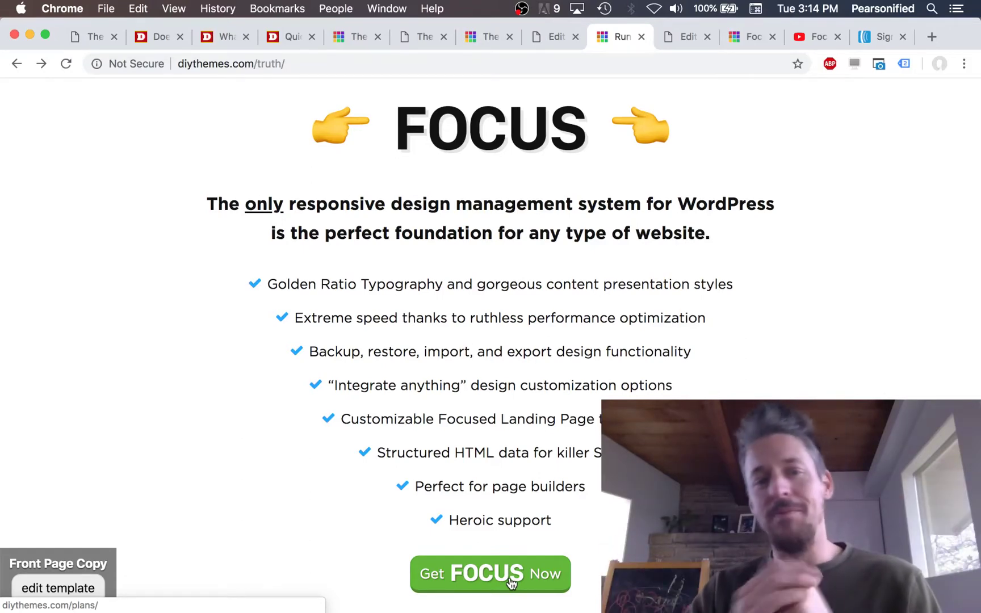
- Go to the site's Thesis admin tab and open the All Modular Content list from the sidebar
left_click(94, 43)
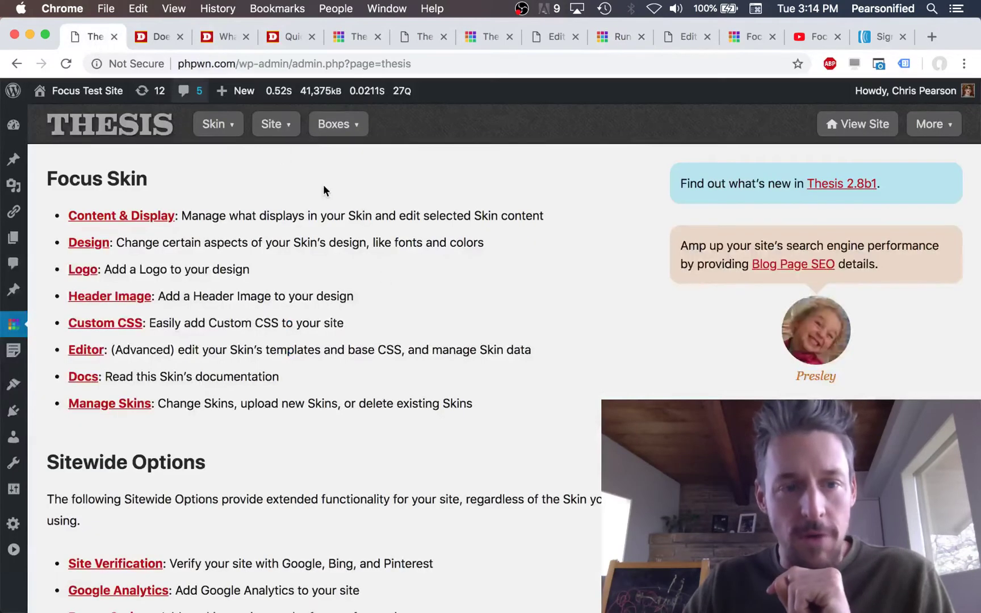
mouse_move(13, 352)
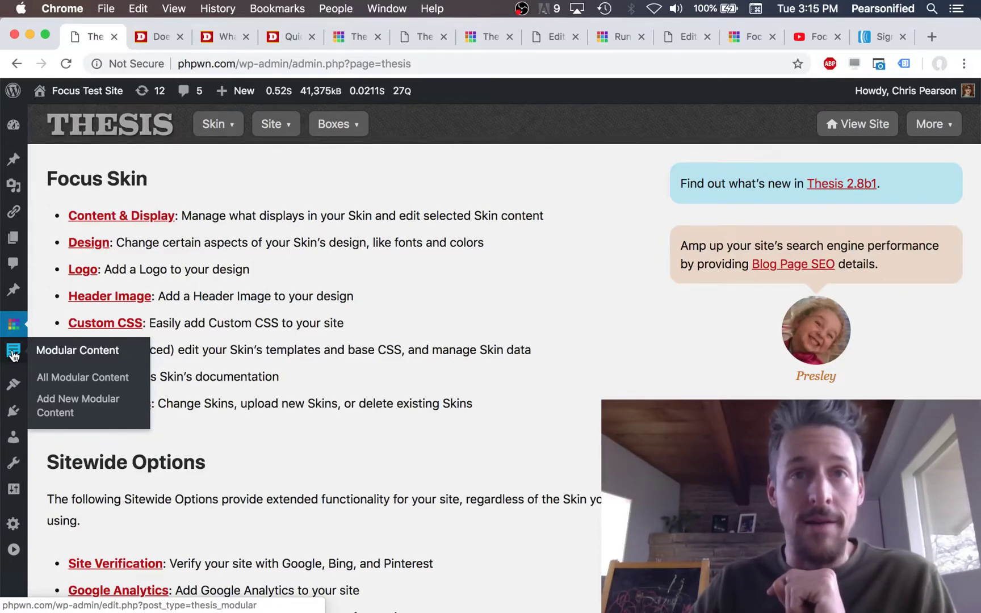
left_click(12, 353)
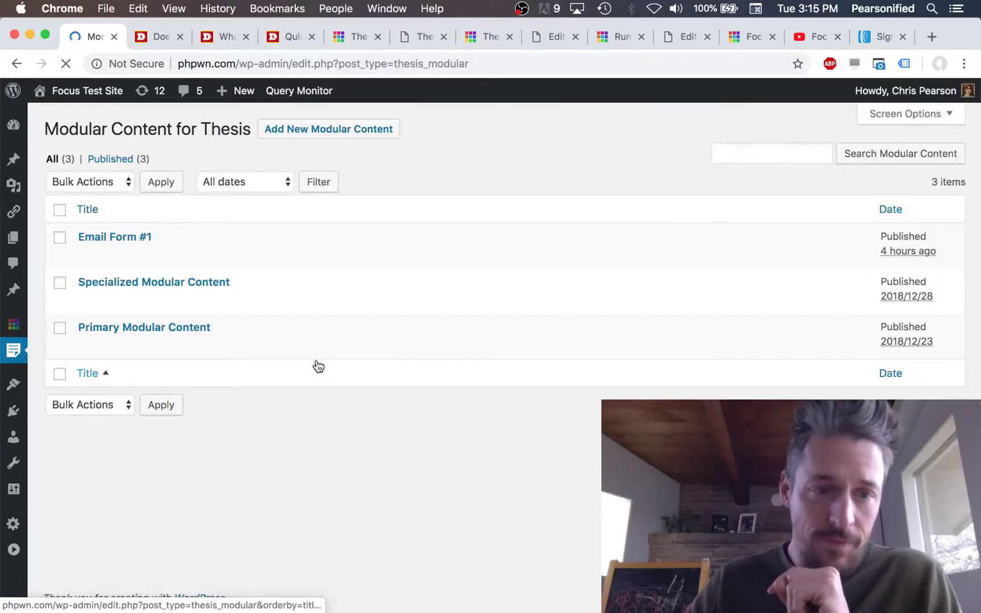
mouse_move(169, 347)
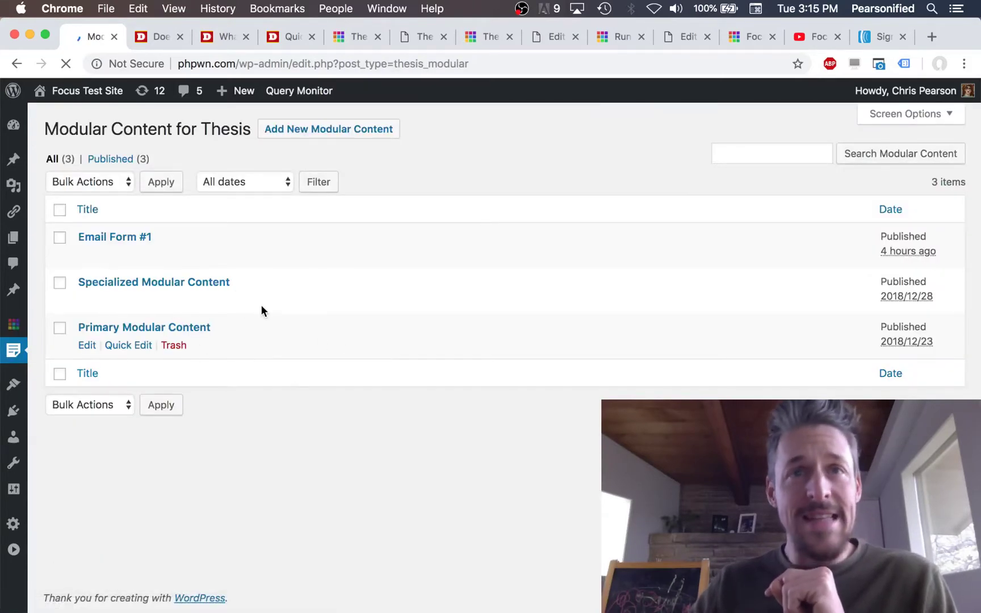
mouse_move(278, 246)
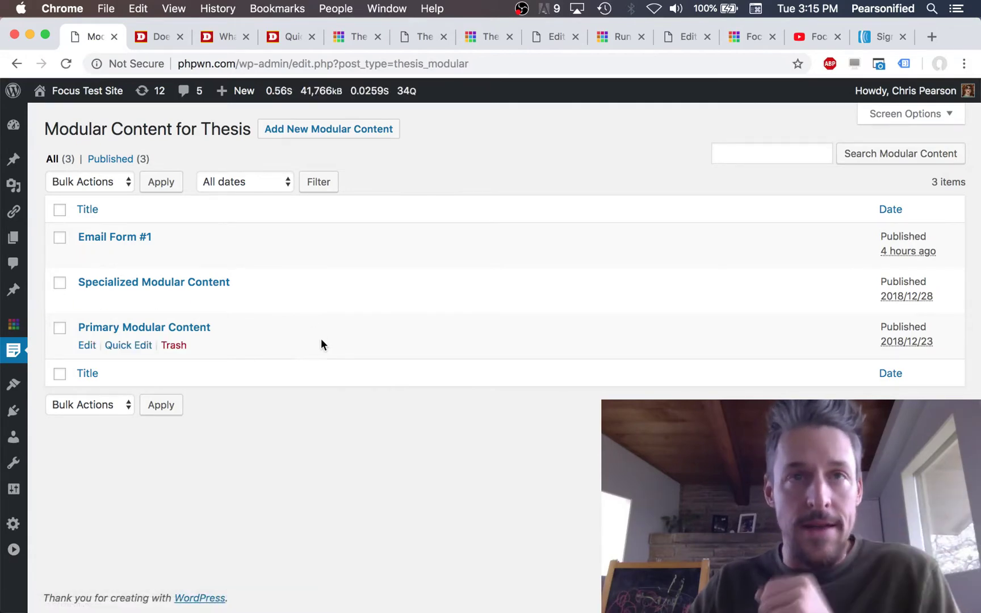
mouse_move(211, 286)
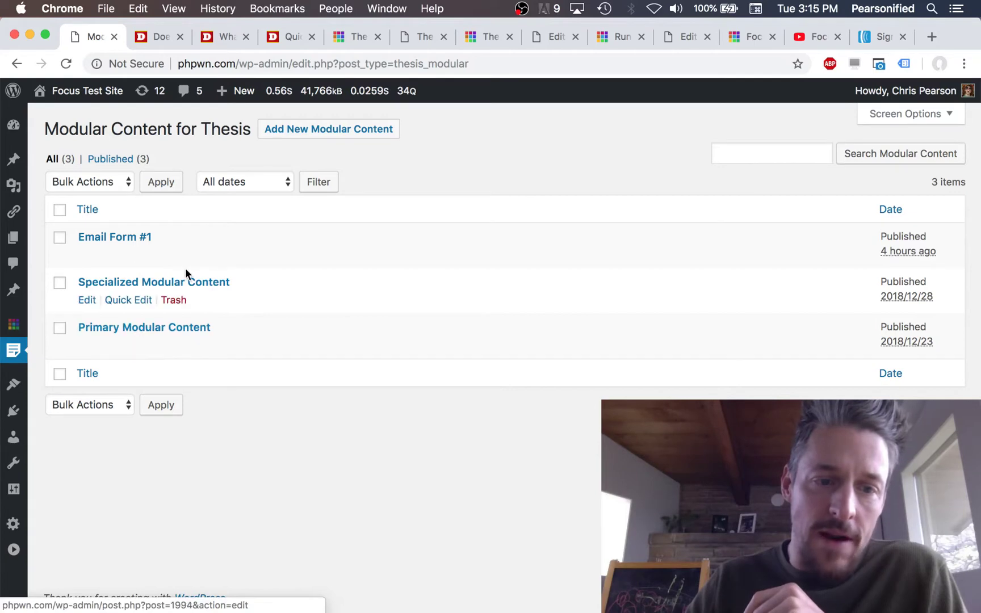
mouse_move(136, 253)
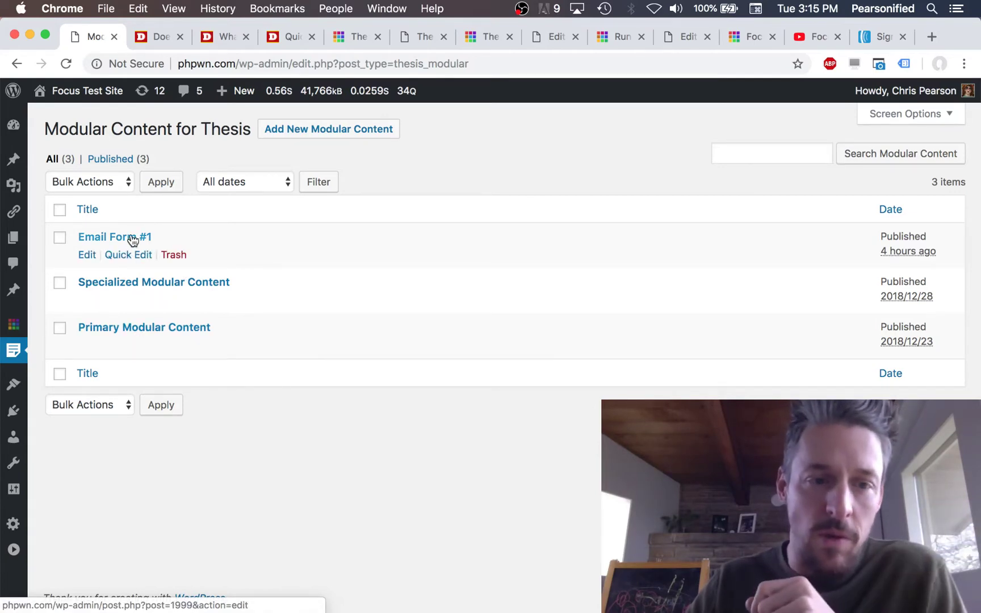
- Open Email Form #1 for editing and select all of the AWeber Javascript snippet code
left_click(132, 240)
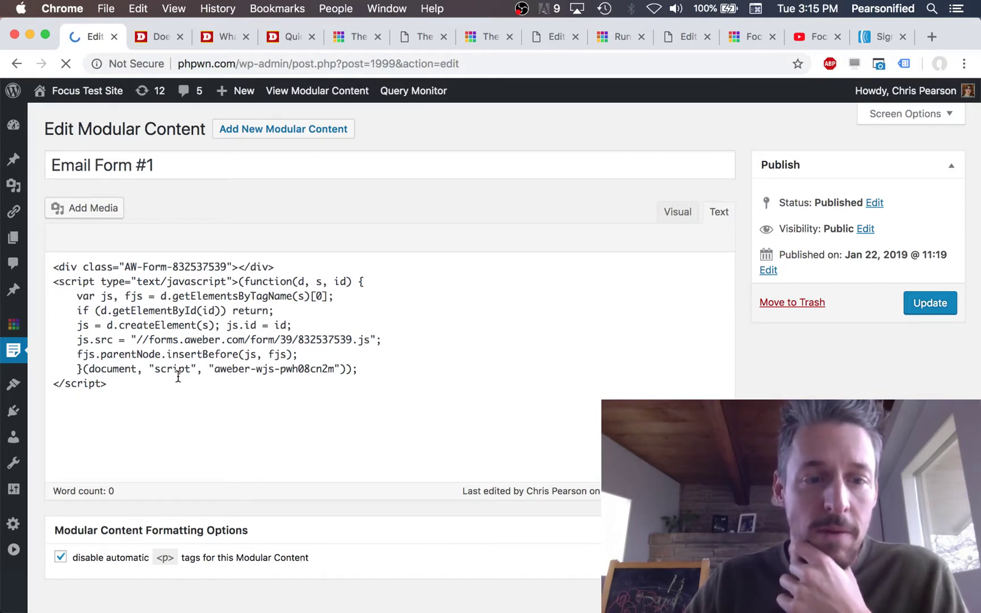
left_click(878, 38)
left_click(247, 375)
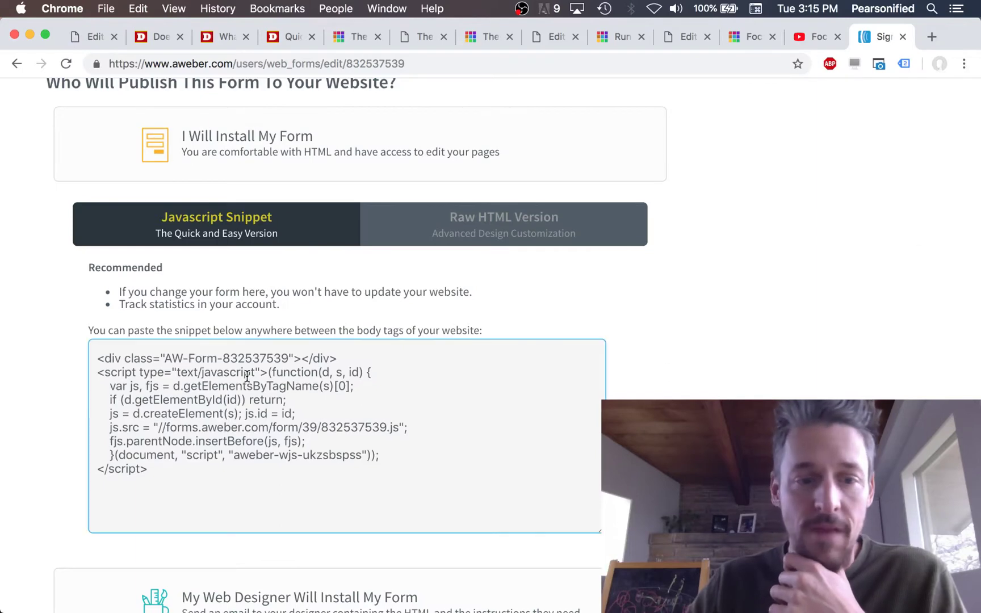
key("super+a")
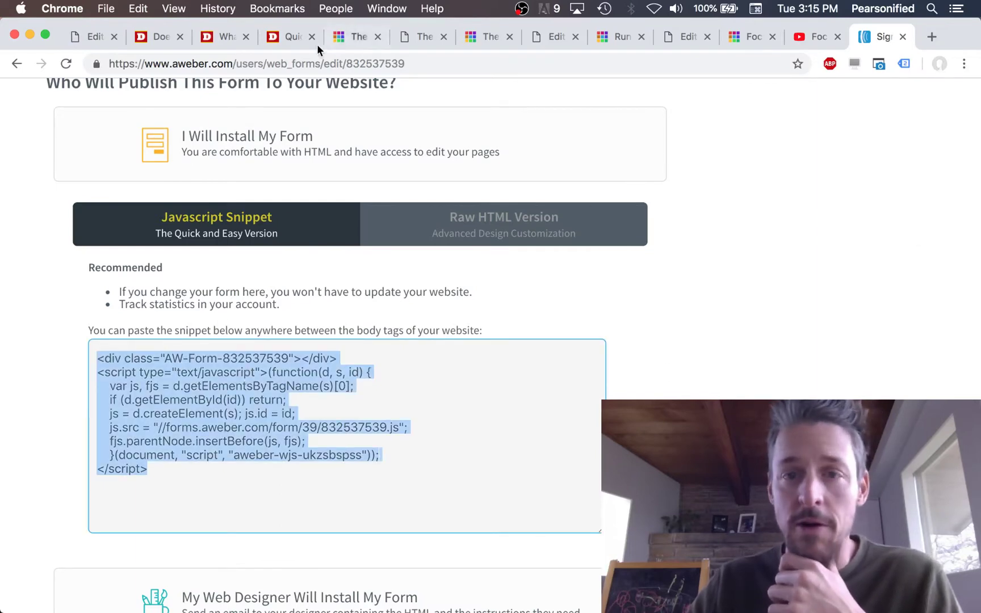
- Return to the Email Form #1 editor, then open the Quick Style Sampler page for editing
left_click(89, 39)
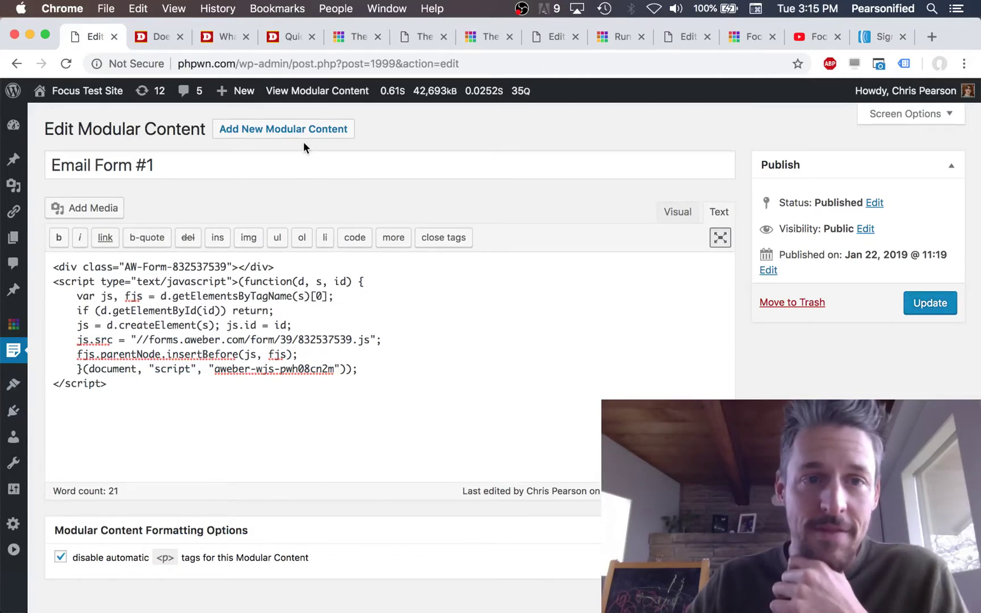
left_click(281, 33)
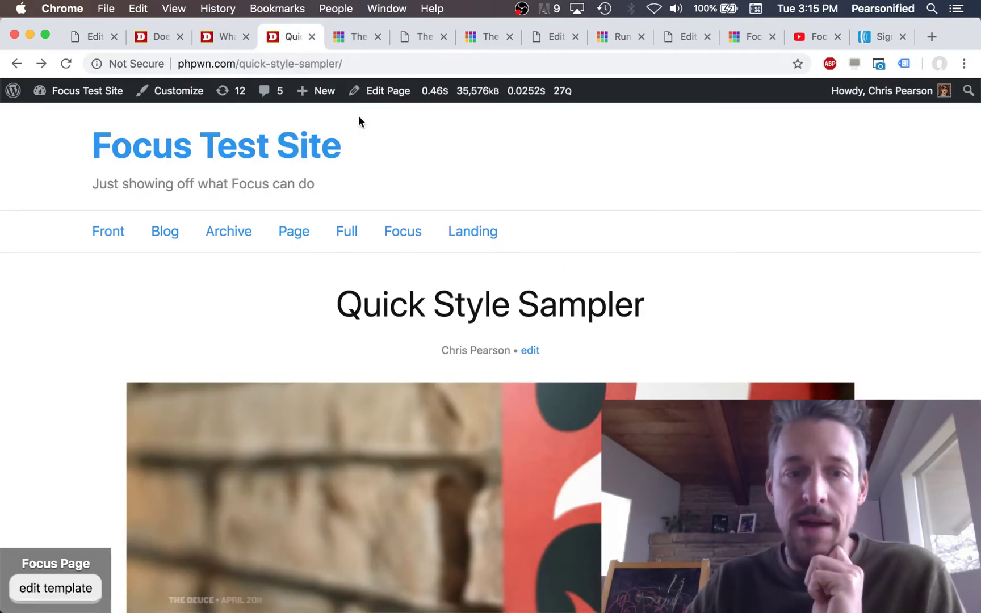
left_click(386, 91)
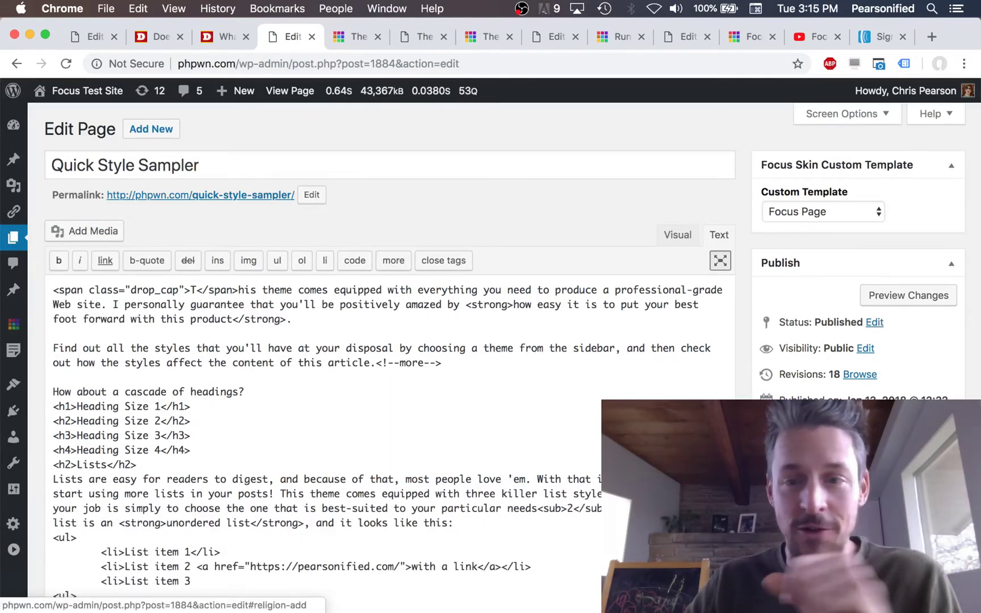
- Choose Email Form #1 under Modular Content for Thesis and save the Quick Style Sampler page
scroll(390, 397, "down", 20)
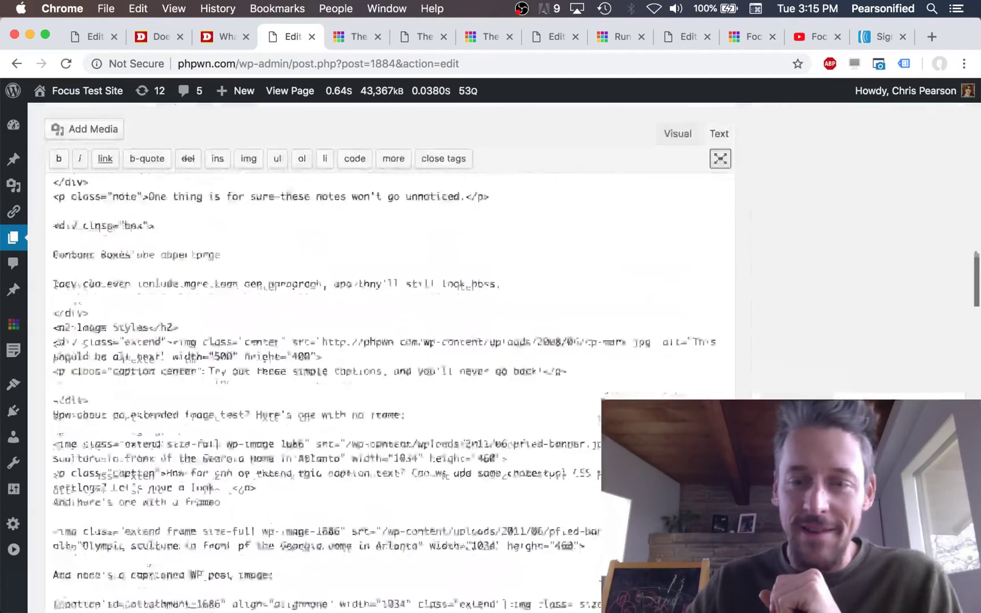
scroll(389, 397, "up", 10)
scroll(423, 237, "up", 2)
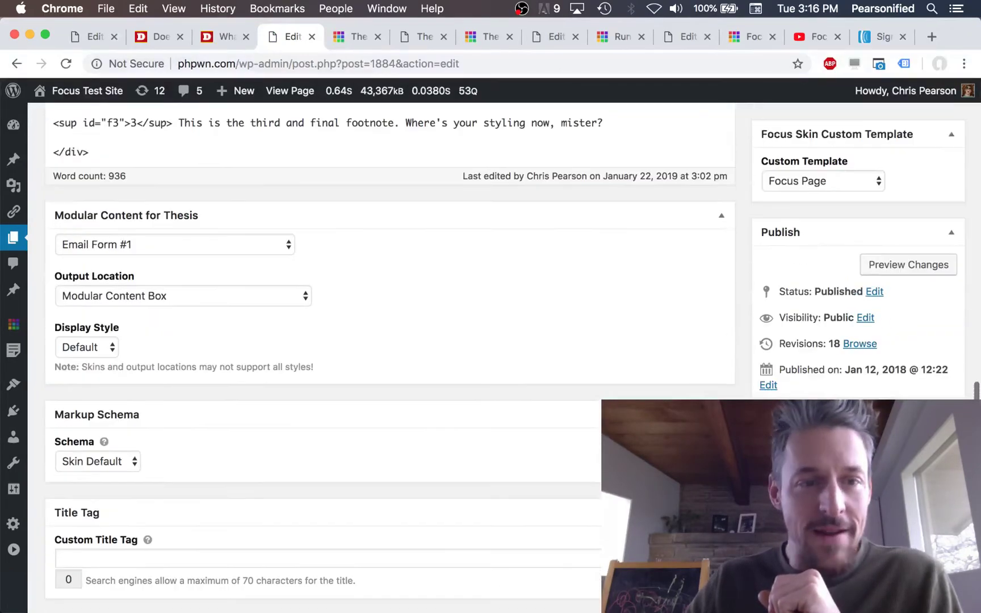
left_click(287, 245)
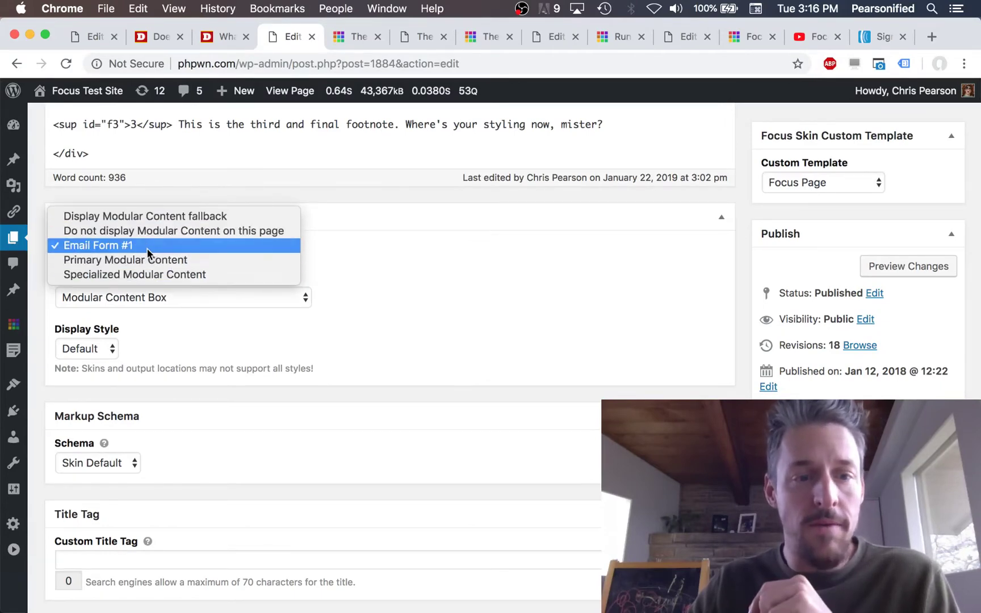
left_click(162, 245)
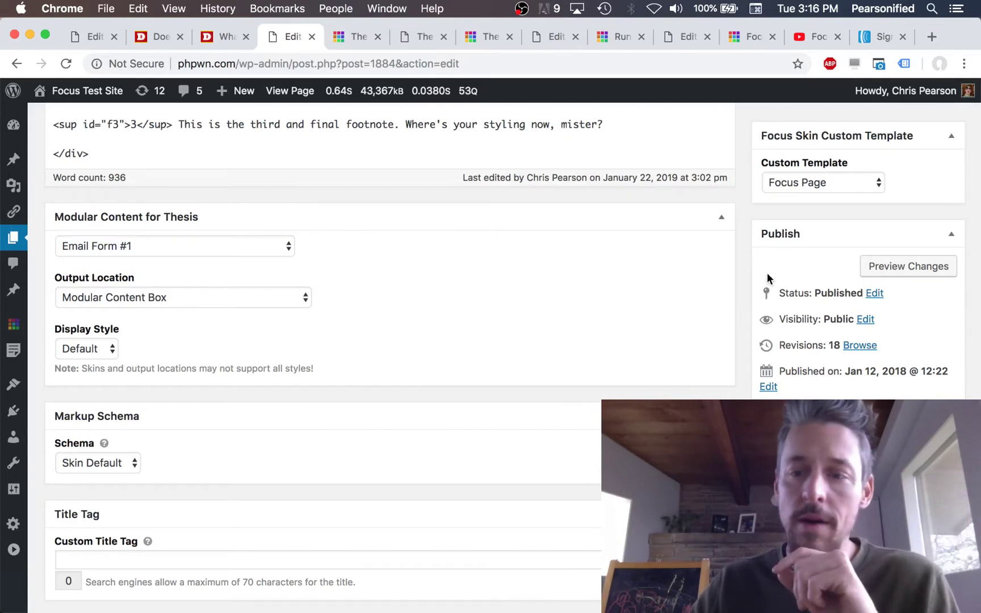
scroll(766, 273, "up", 1)
key("super+s")
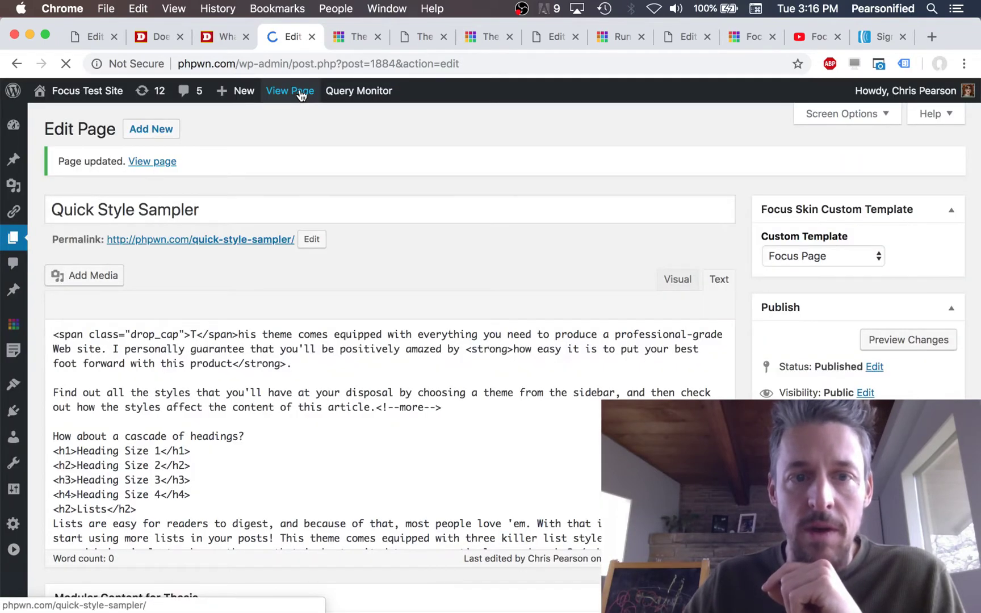
left_click(300, 92)
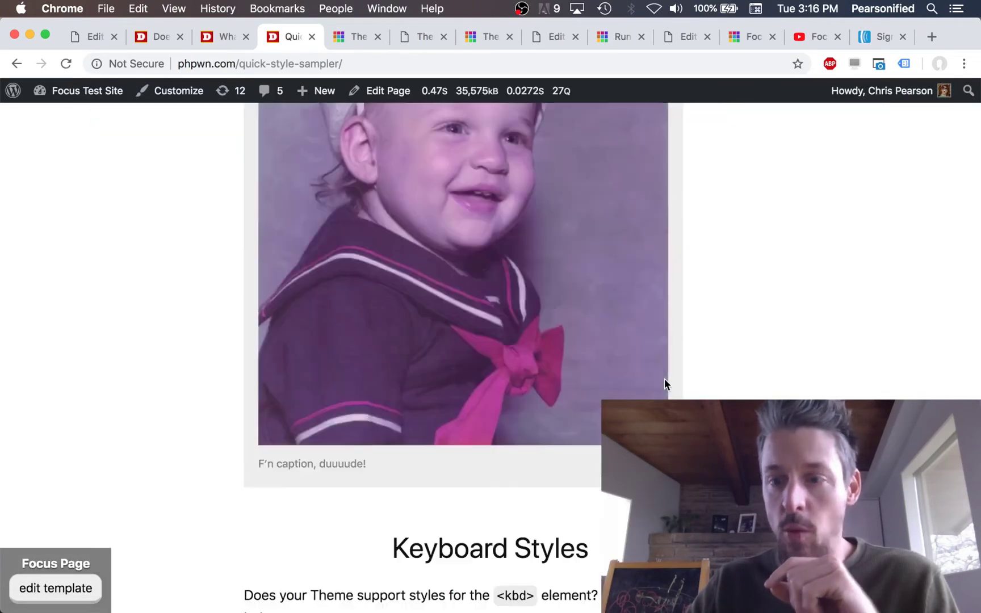
scroll(664, 378, "down", 15)
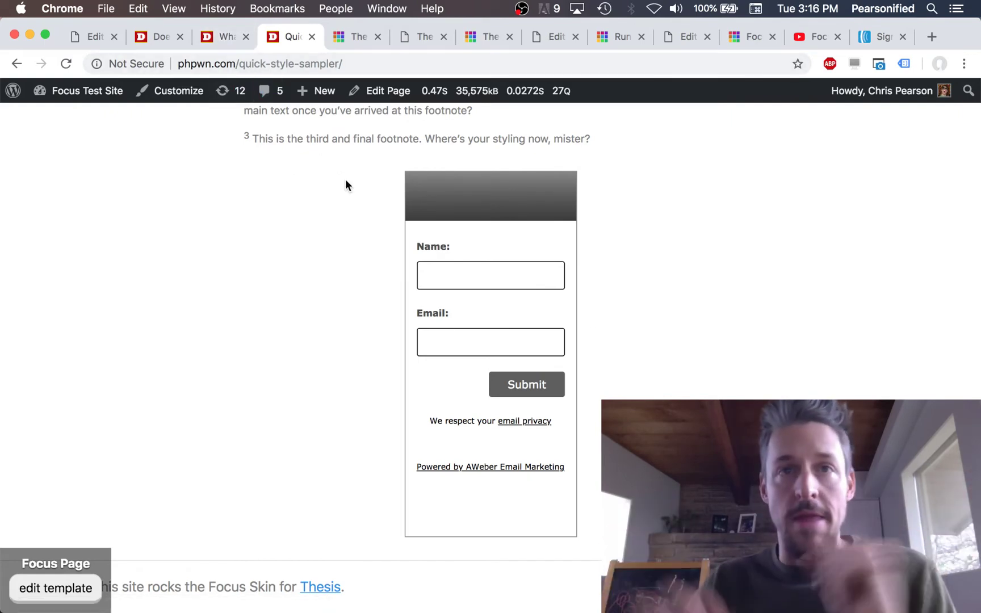
left_click(379, 99)
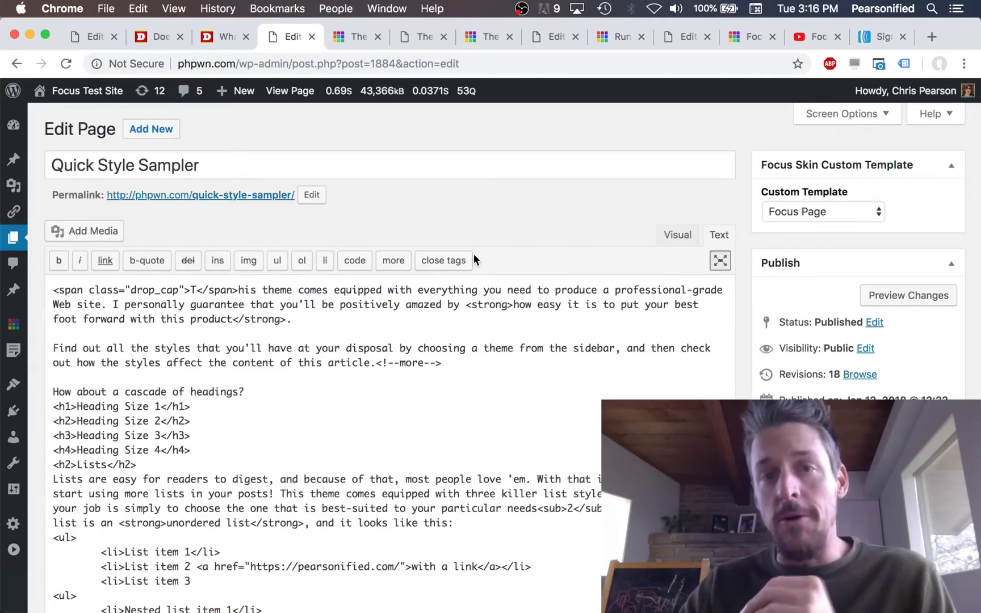
- Keep Email Form #1 selected, set its Output Location to Top of Post Box, and update
scroll(391, 340, "down", 3)
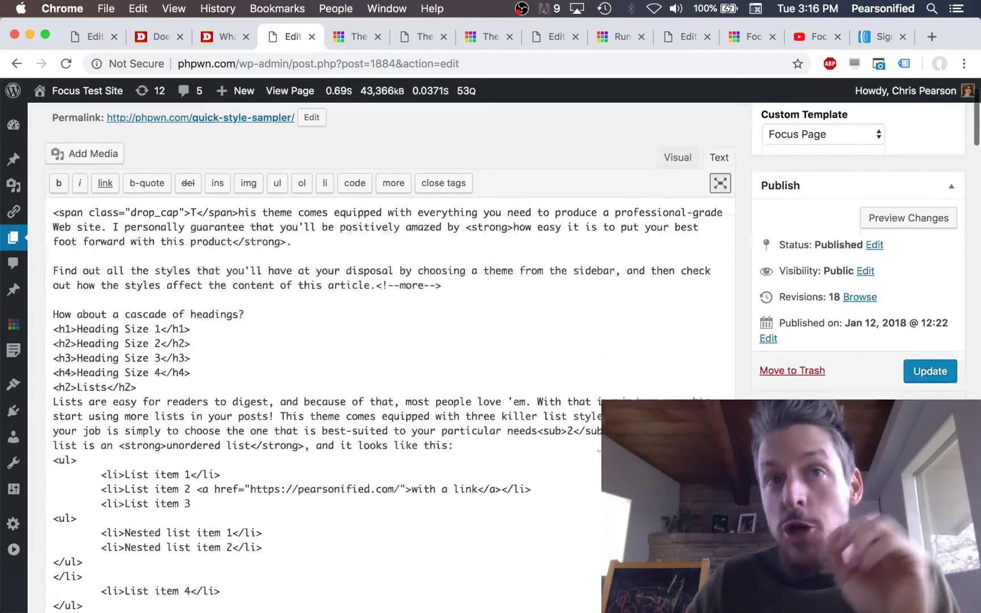
scroll(391, 397, "down", 20)
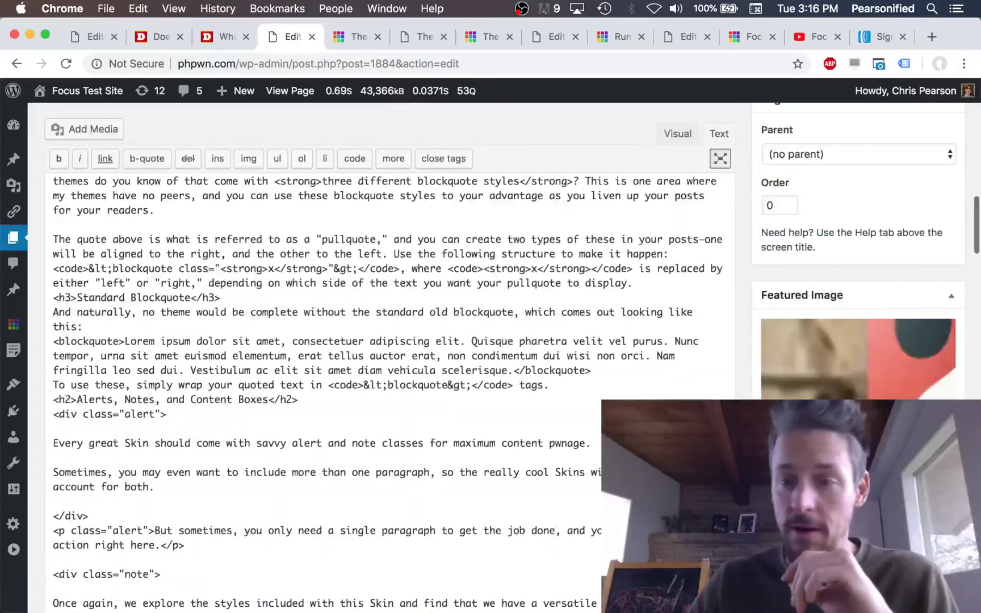
scroll(391, 398, "down", 10)
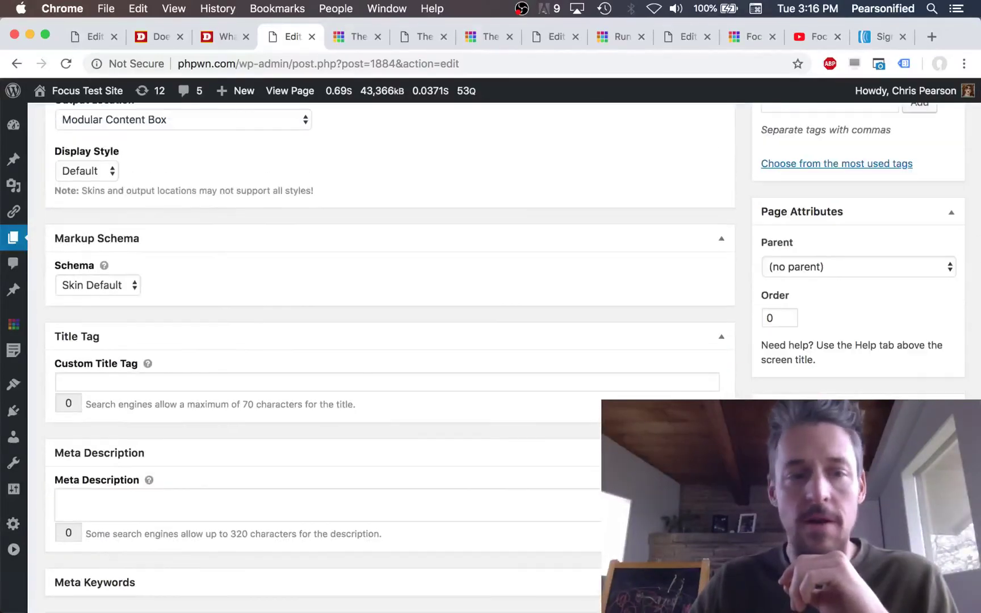
scroll(352, 358, "up", 5)
left_click(287, 343)
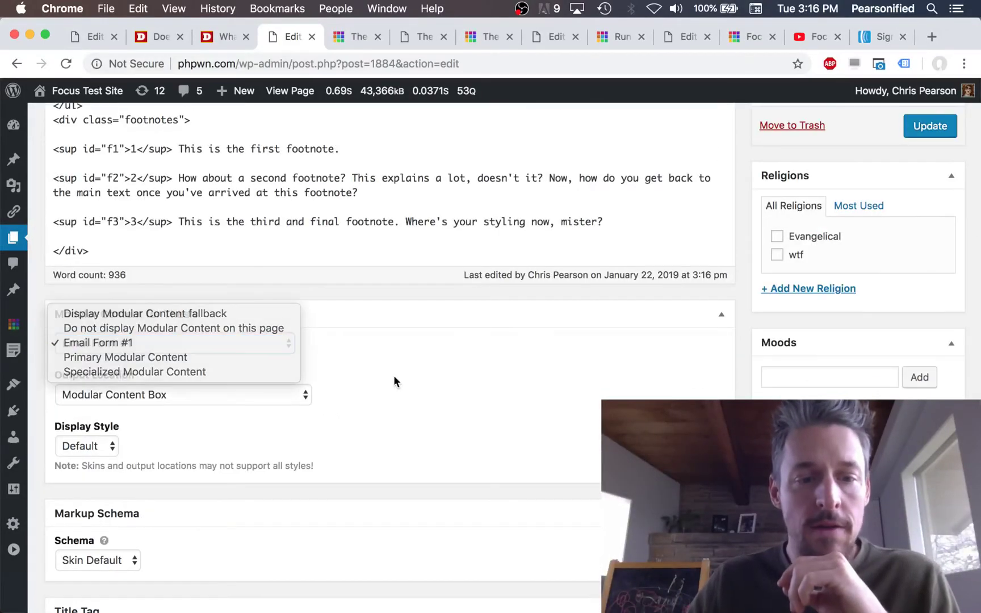
left_click(395, 381)
left_click(248, 392)
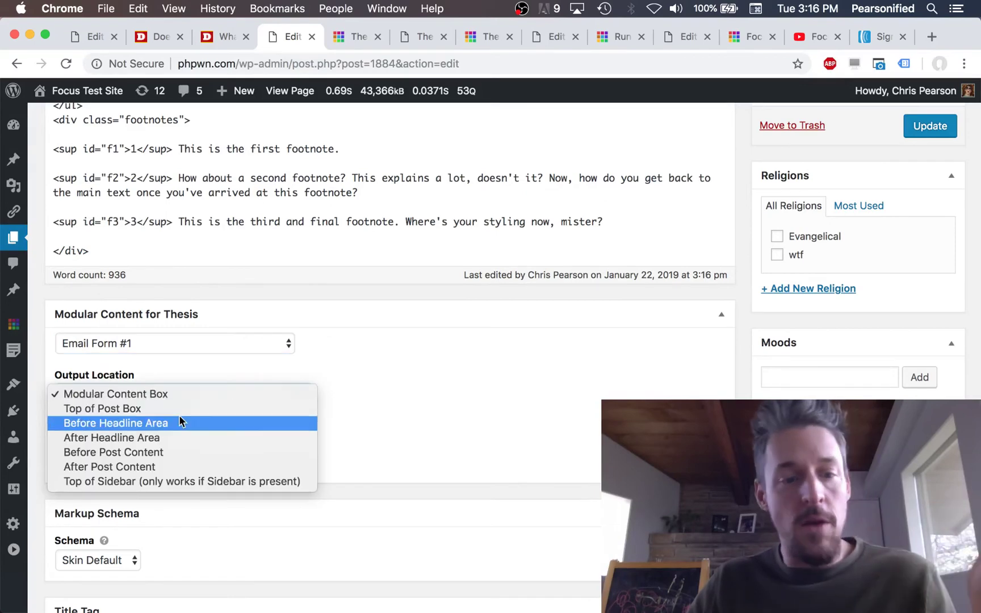
left_click(122, 409)
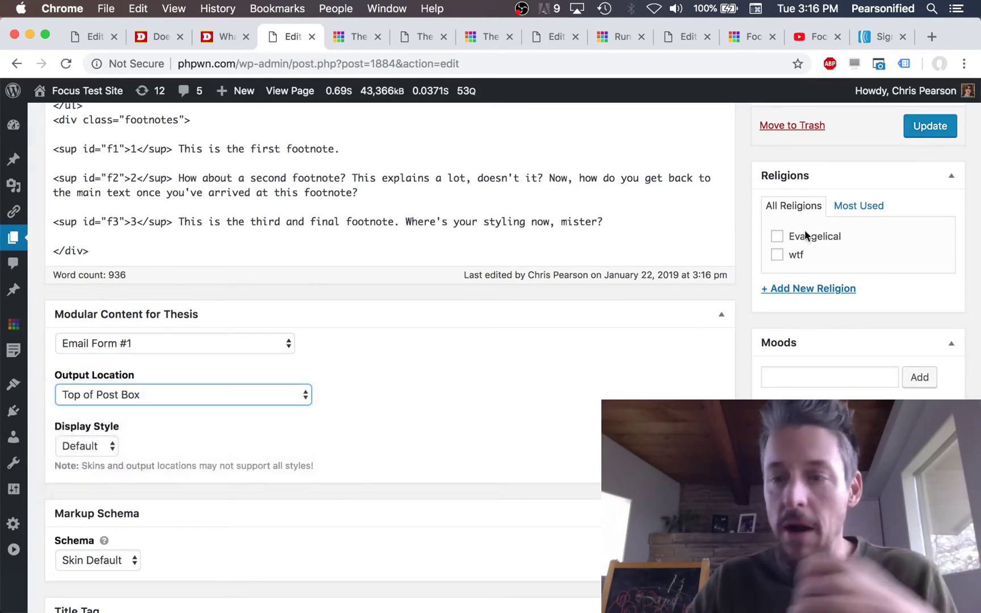
left_click(942, 128)
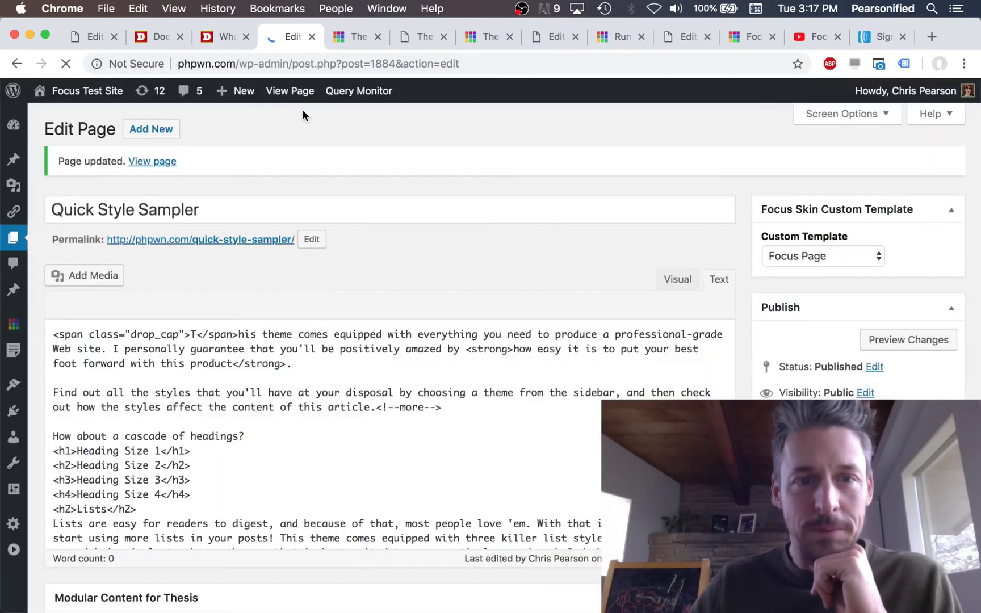
- View the live Quick Style Sampler page and confirm the AWeber form sits above the title
left_click(289, 91)
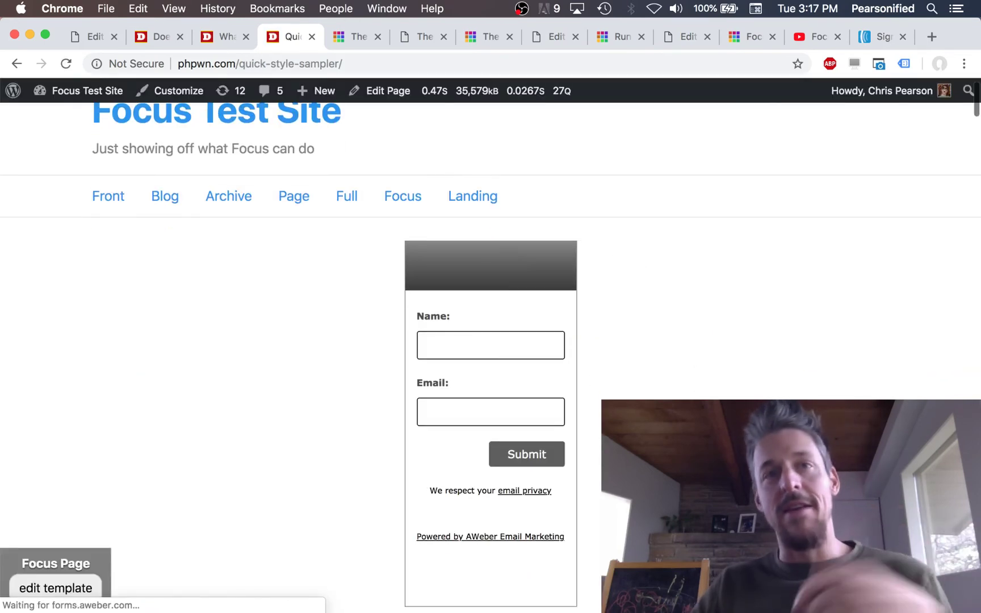
scroll(491, 340, "down", 4)
scroll(490, 340, "up", 2)
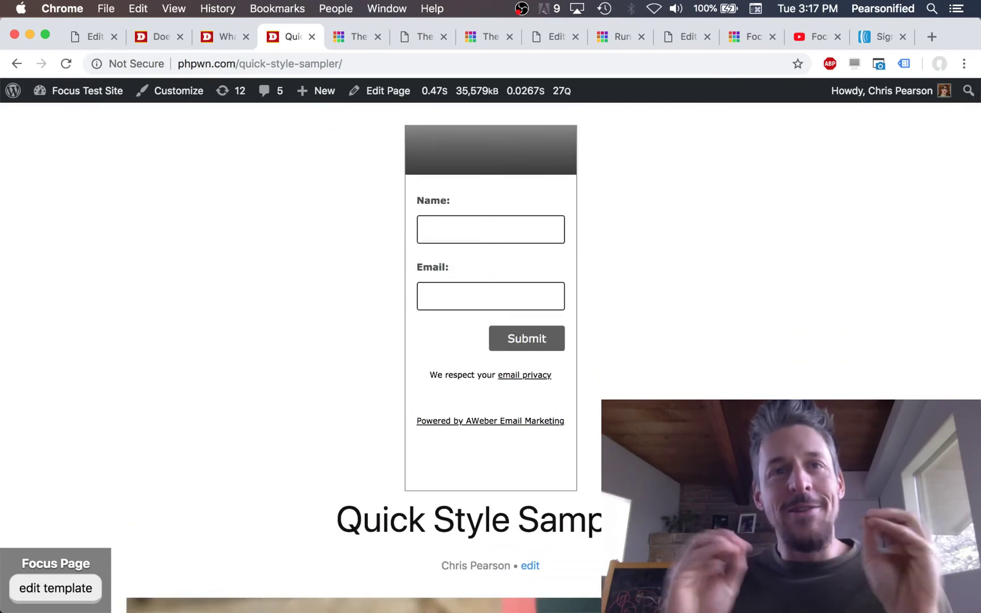